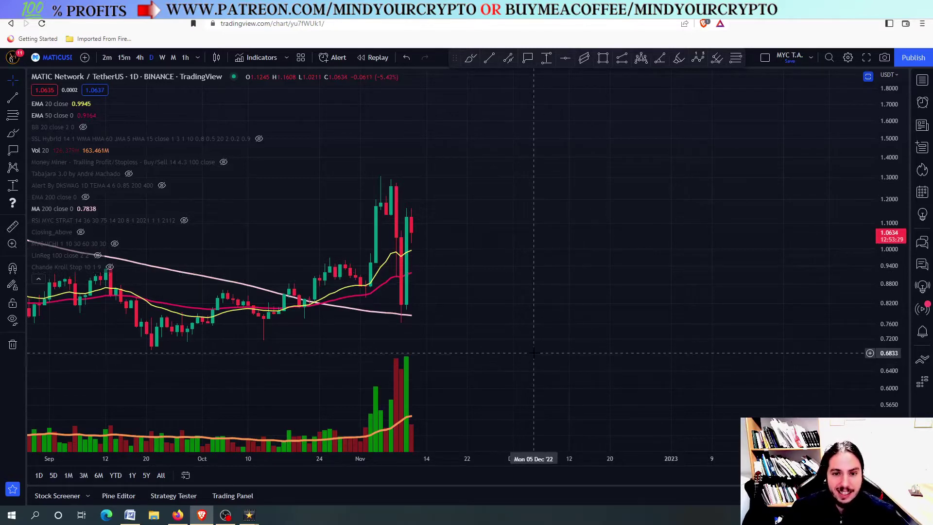
Examine the recent daily MATIC/USDT candles against the 20 and 50 EMAs, the 200 MA and the volume at several time ranges
{"action": "scroll", "coordinate": [423, 315], "scroll_direction": "up", "scroll_amount": 3}
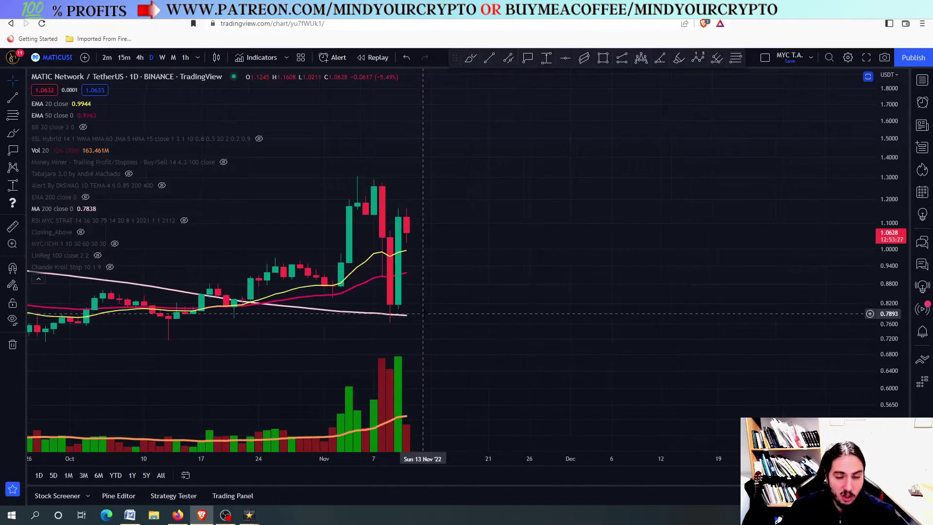
{"action": "scroll", "coordinate": [422, 315], "scroll_direction": "down", "scroll_amount": 3}
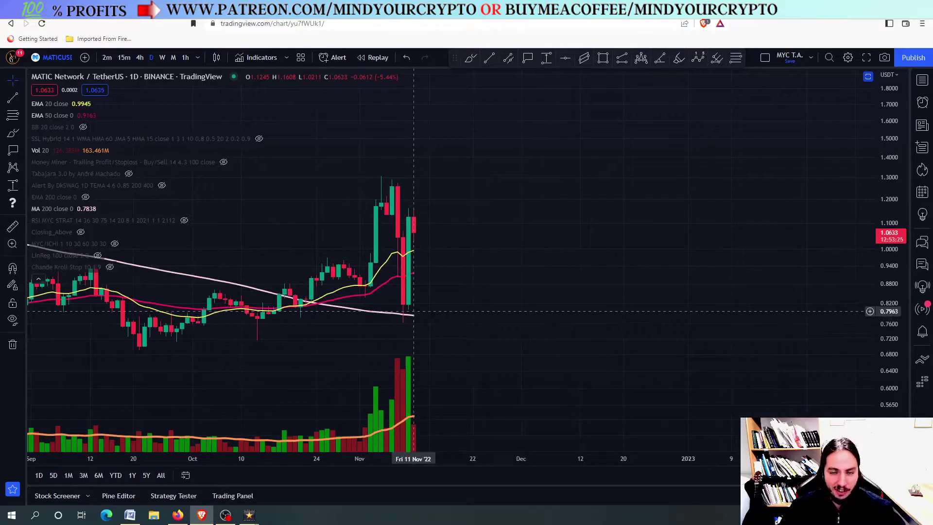
{"action": "scroll", "coordinate": [398, 313], "scroll_direction": "up", "scroll_amount": 3}
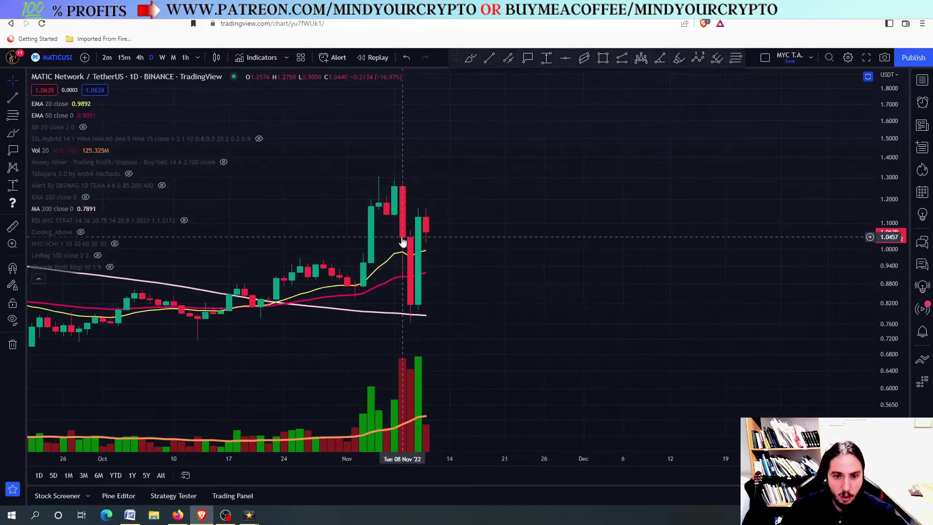
{"action": "scroll", "coordinate": [405, 243], "scroll_direction": "down", "scroll_amount": 3}
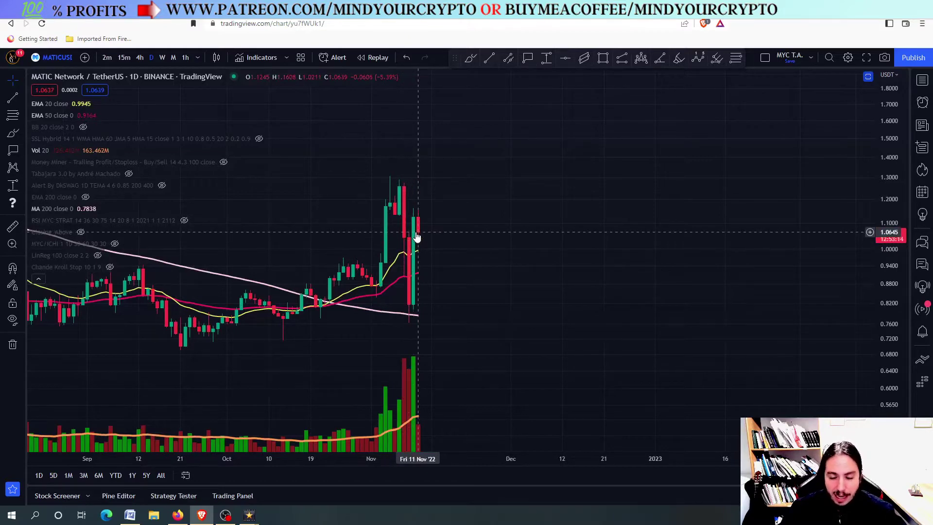
{"action": "scroll", "coordinate": [417, 238], "scroll_direction": "down", "scroll_amount": 3}
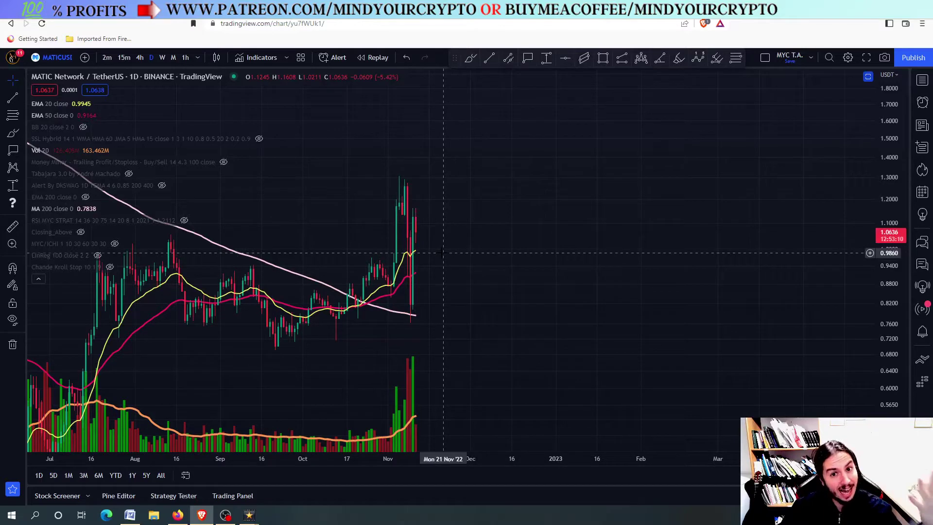
{"action": "scroll", "coordinate": [443, 253], "scroll_direction": "down", "scroll_amount": 3}
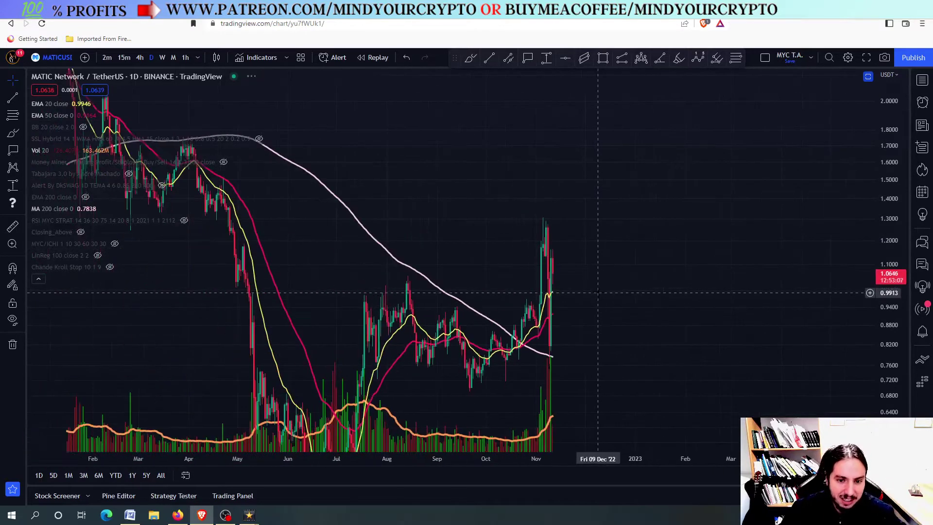
{"action": "scroll", "coordinate": [554, 277], "scroll_direction": "up", "scroll_amount": 4}
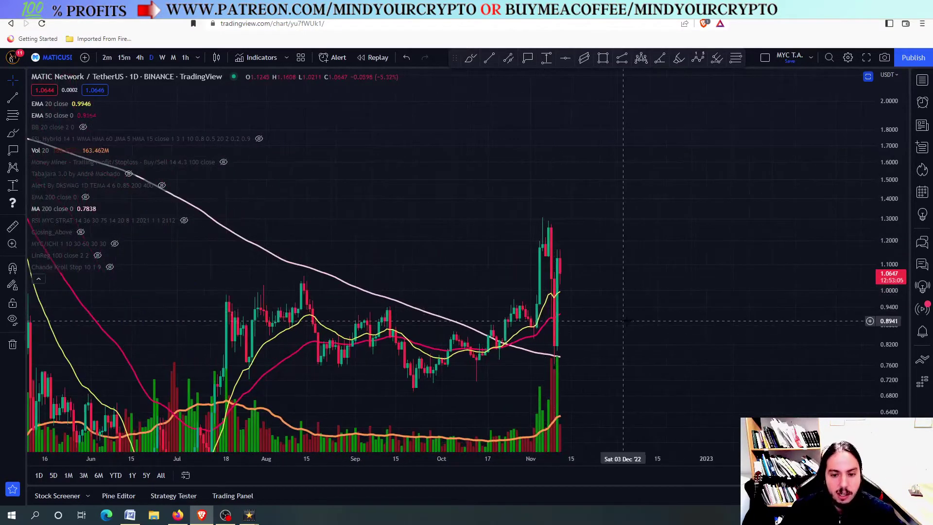
{"action": "scroll", "coordinate": [517, 292], "scroll_direction": "up", "scroll_amount": 3}
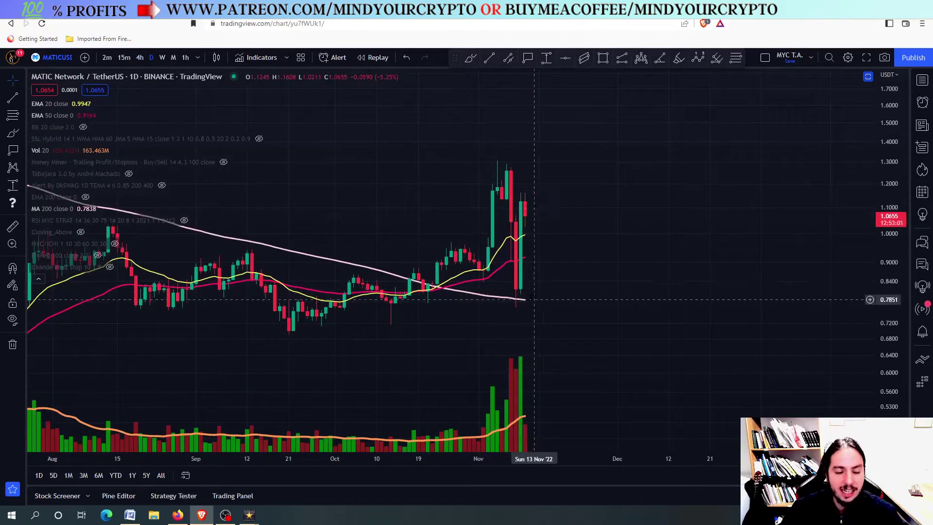
{"action": "scroll", "coordinate": [522, 301], "scroll_direction": "down", "scroll_amount": 4}
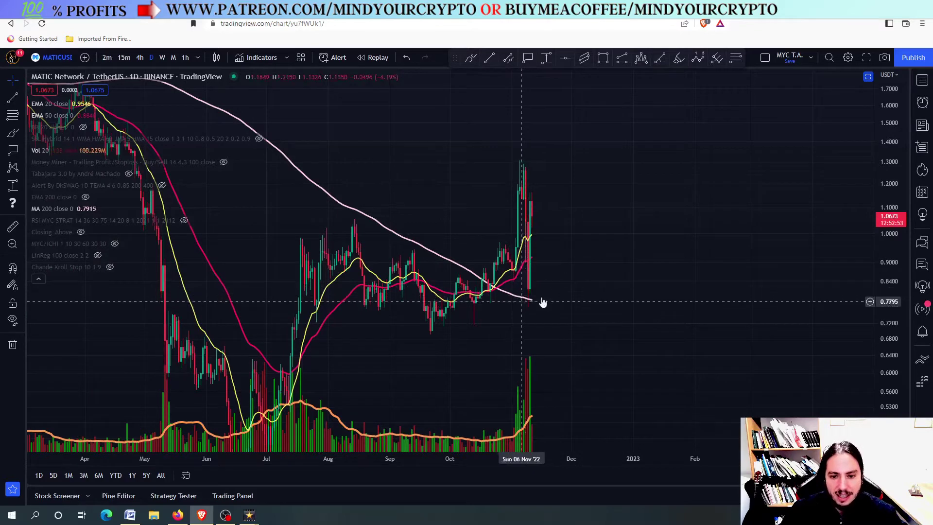
{"action": "scroll", "coordinate": [577, 241], "scroll_direction": "up", "scroll_amount": 3}
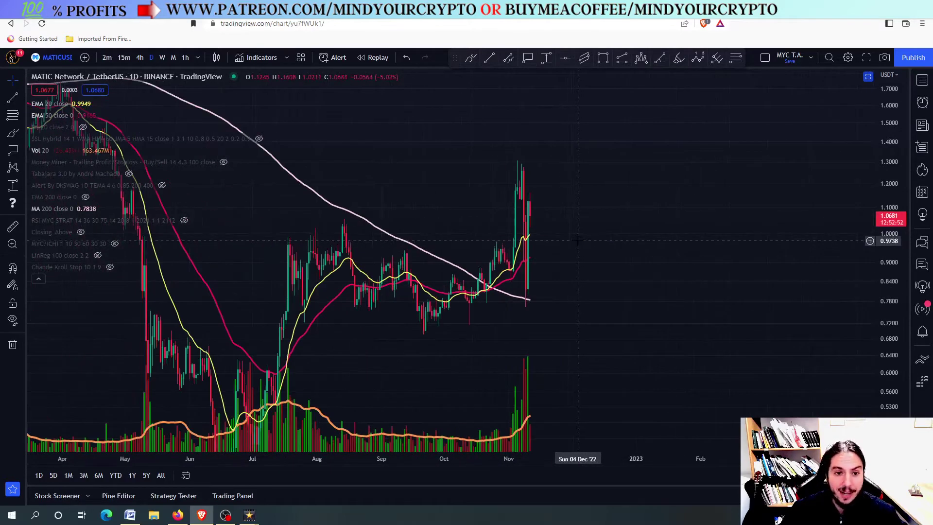
{"action": "scroll", "coordinate": [578, 240], "scroll_direction": "down", "scroll_amount": 5}
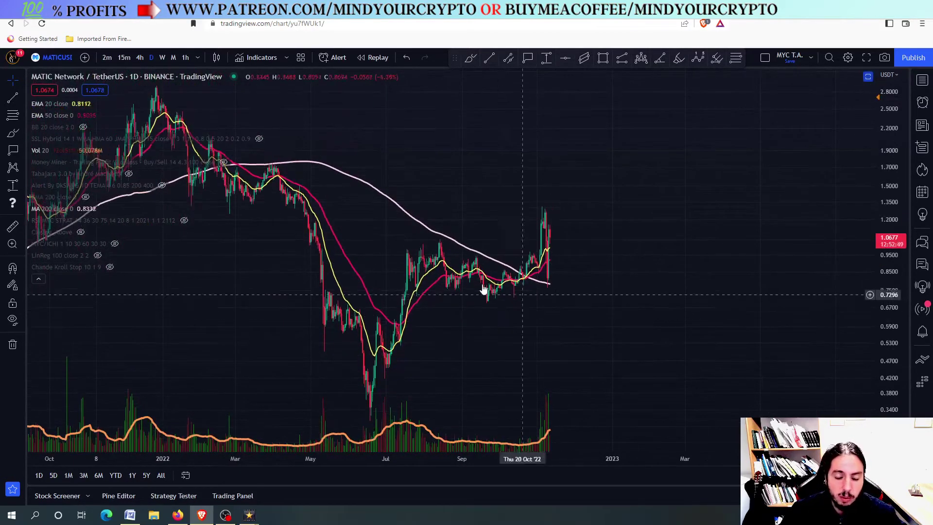
{"action": "scroll", "coordinate": [554, 296], "scroll_direction": "up", "scroll_amount": 5}
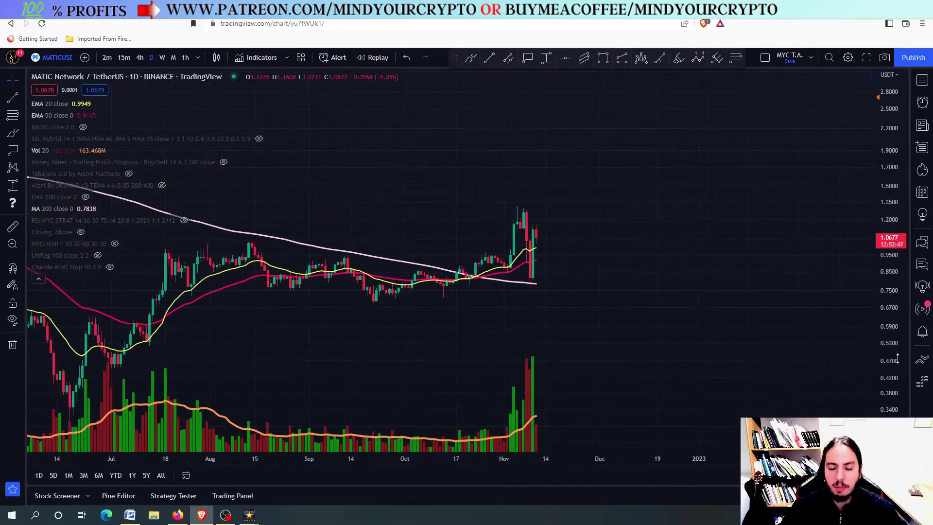
Draw a Fibonacci retracement from the 21 September low at 0.6901 to the 5 November high at 1.3071
{"action": "left_click_drag", "start_coordinate": [897, 359], "coordinate": [895, 205]}
{"action": "left_click", "coordinate": [14, 114]}
{"action": "left_click", "coordinate": [376, 329]}
{"action": "left_click", "coordinate": [514, 166]}
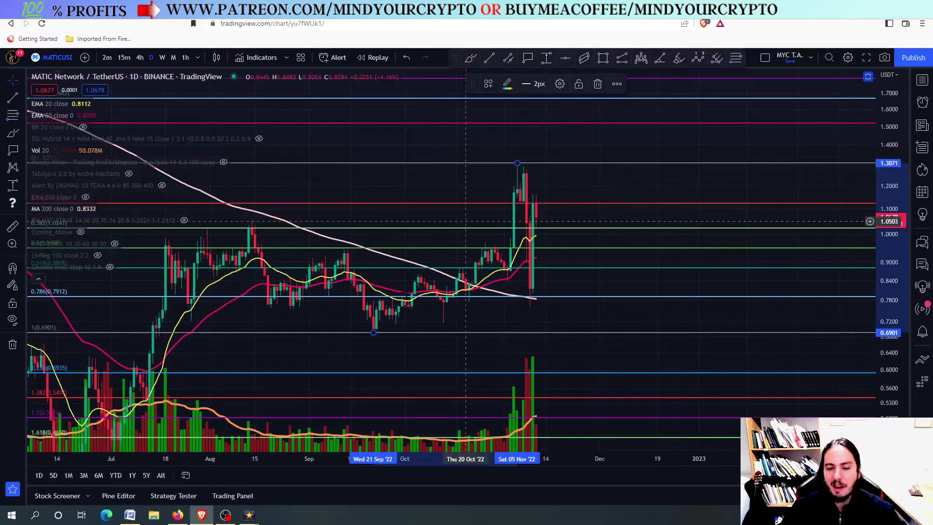
Set the price scale to logarithmic so the Fibonacci levels follow log spacing
{"action": "left_click_drag", "start_coordinate": [600, 192], "coordinate": [529, 236]}
{"action": "scroll", "coordinate": [529, 236], "scroll_direction": "up", "scroll_amount": 3}
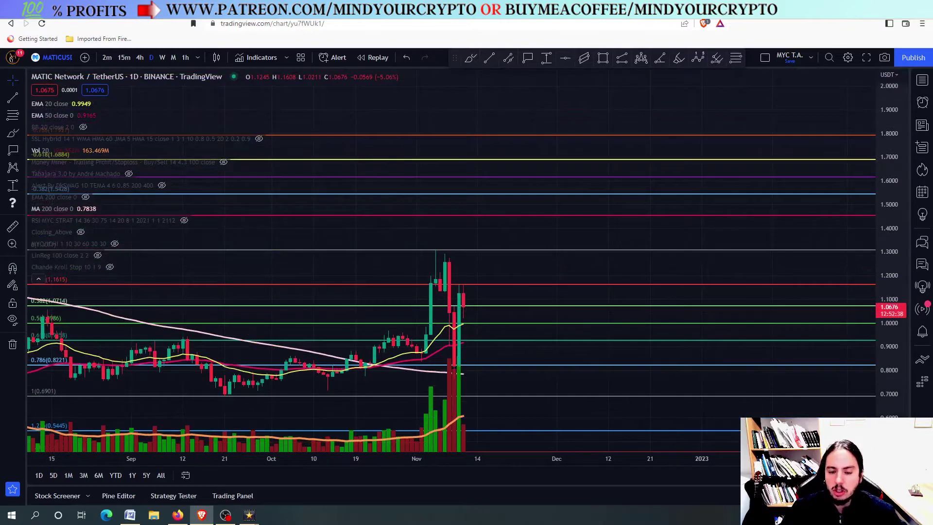
{"action": "left_click_drag", "start_coordinate": [506, 243], "coordinate": [513, 175]}
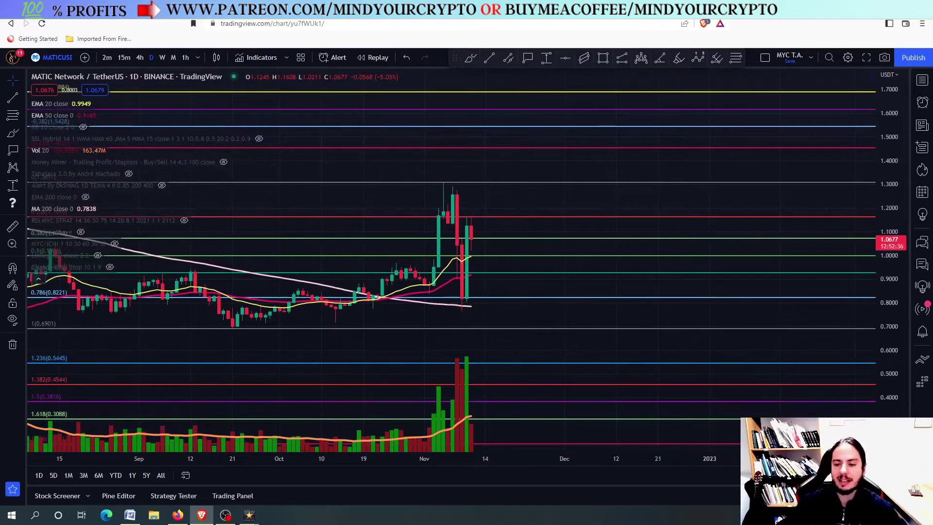
{"action": "left_click", "coordinate": [882, 475]}
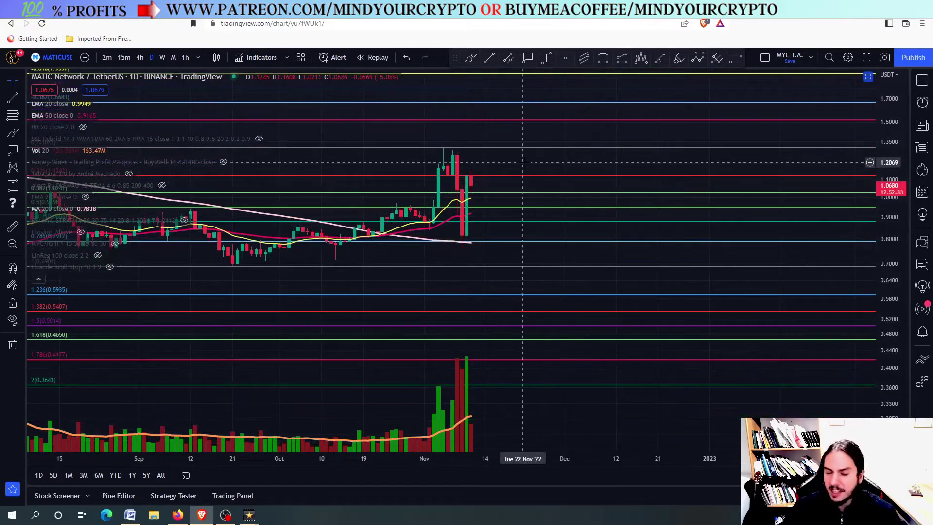
Place a price label at about 1.1250 on the red Fibonacci level, just ahead of the latest candle
{"action": "left_click_drag", "start_coordinate": [523, 162], "coordinate": [510, 243]}
{"action": "left_click_drag", "start_coordinate": [890, 349], "coordinate": [740, 26]}
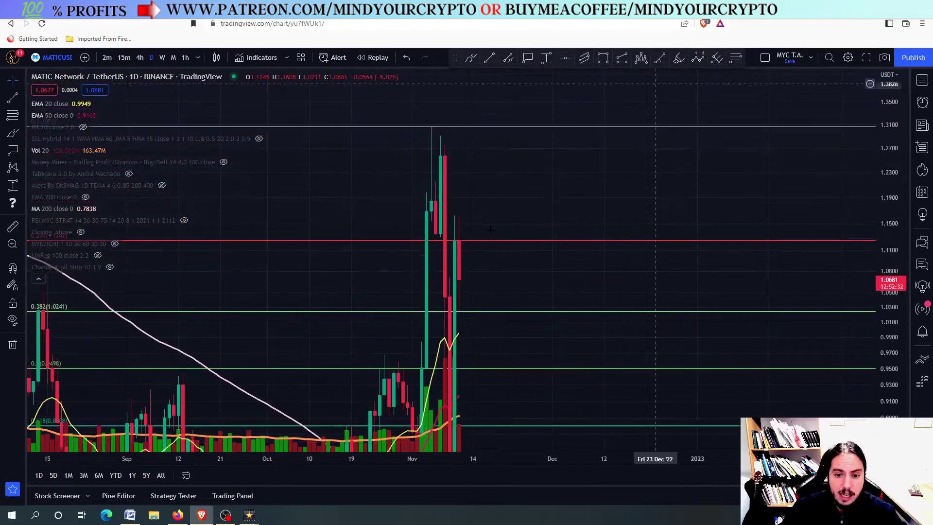
{"action": "scroll", "coordinate": [476, 232], "scroll_direction": "up", "scroll_amount": 8}
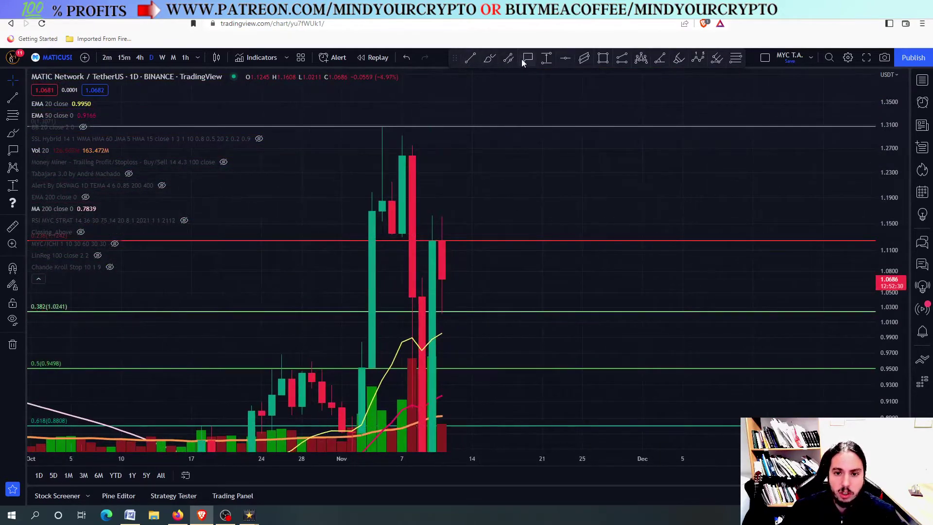
{"action": "left_click", "coordinate": [514, 240]}
Change the chart to the 4-hour timeframe and place a price label at 1.0233 on the 0.382 Fibonacci level
{"action": "left_click_drag", "start_coordinate": [521, 269], "coordinate": [526, 201]}
{"action": "scroll", "coordinate": [499, 213], "scroll_direction": "down", "scroll_amount": 5}
{"action": "left_click_drag", "start_coordinate": [889, 254], "coordinate": [888, 373]}
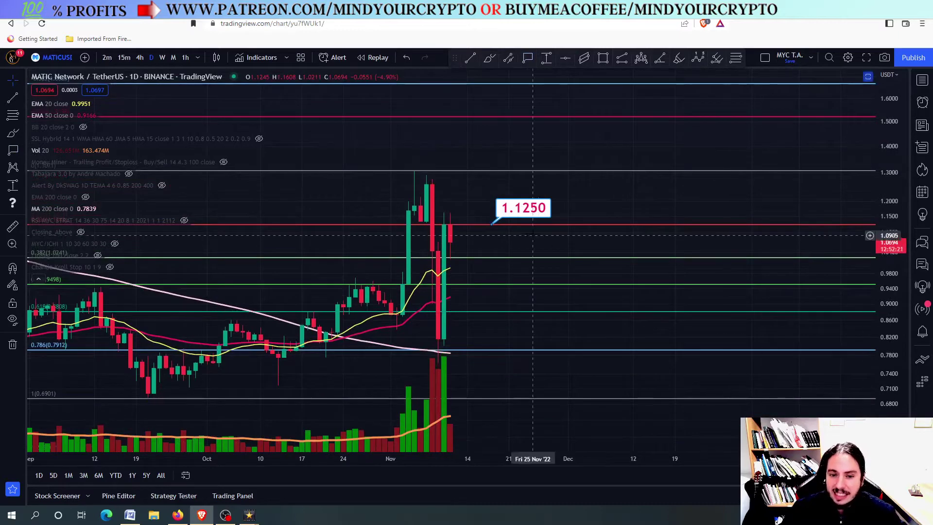
{"action": "left_click", "coordinate": [138, 57]}
{"action": "scroll", "coordinate": [489, 231], "scroll_direction": "up", "scroll_amount": 3}
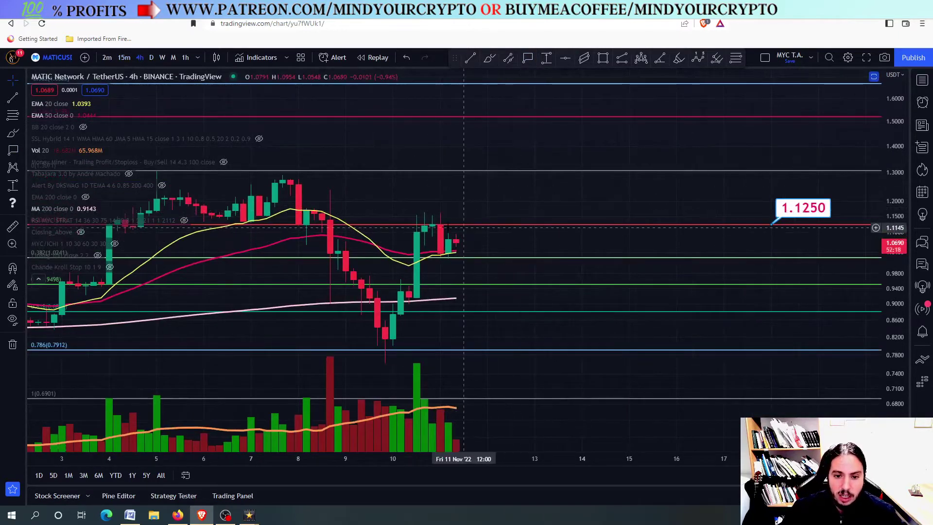
{"action": "scroll", "coordinate": [488, 238], "scroll_direction": "down", "scroll_amount": 4}
{"action": "left_click", "coordinate": [670, 259]}
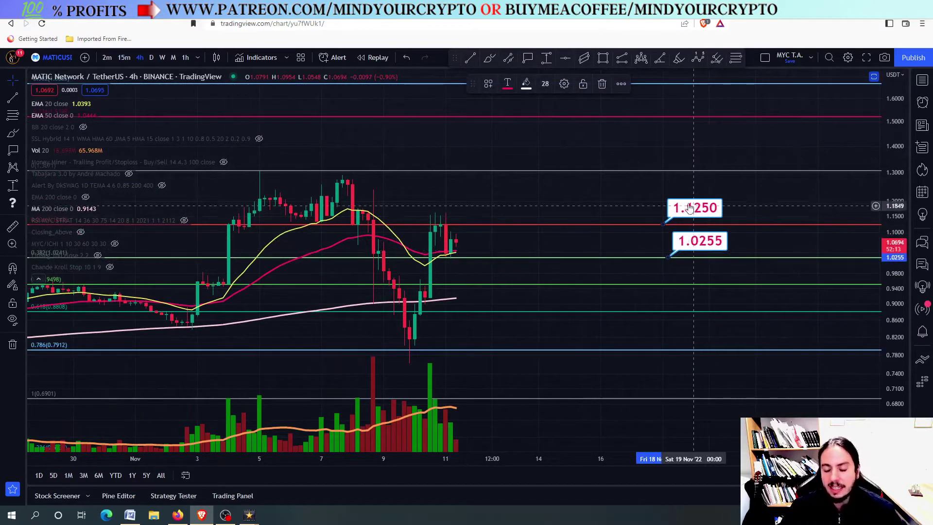
{"action": "left_click_drag", "start_coordinate": [898, 364], "coordinate": [893, 211]}
{"action": "left_click_drag", "start_coordinate": [691, 236], "coordinate": [681, 237]}
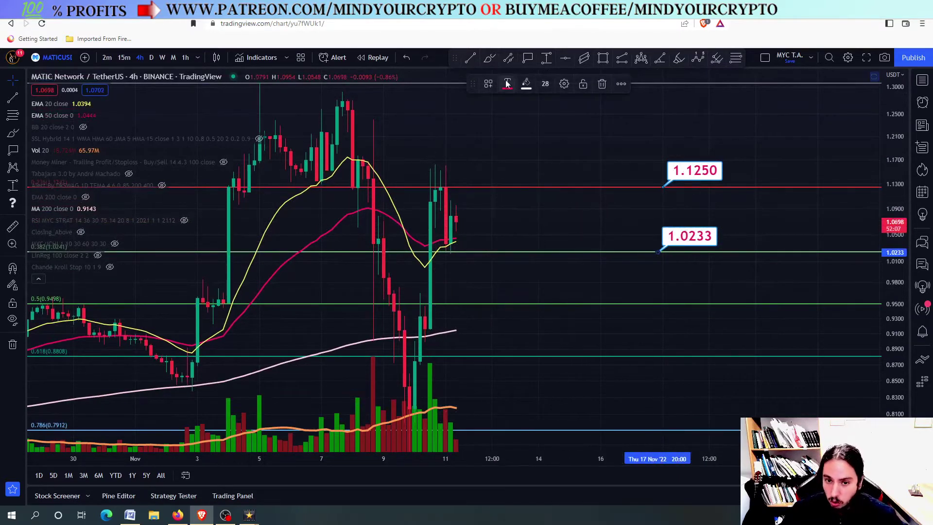
Place price labels at 0.9507 on the 0.5 Fibonacci level and at 0.8788 on the 0.618 level
{"action": "left_click", "coordinate": [529, 59]}
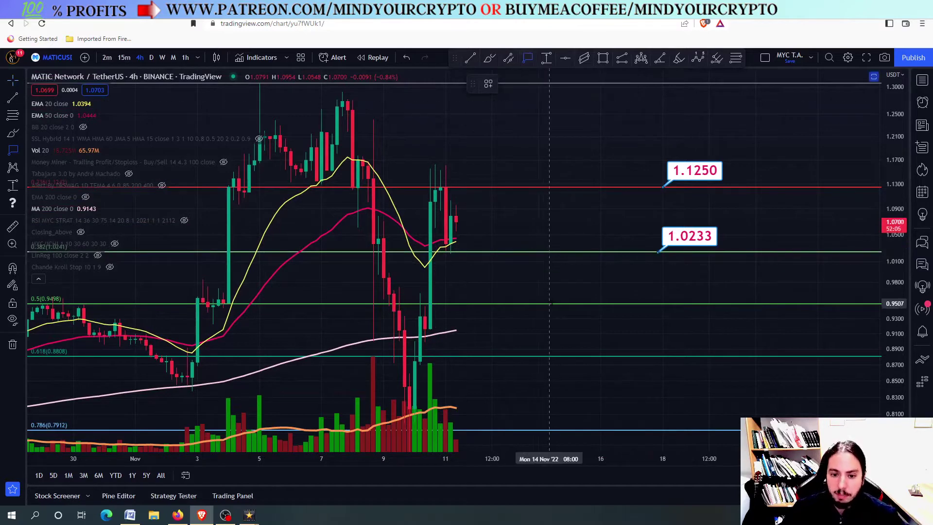
{"action": "left_click", "coordinate": [559, 303]}
{"action": "left_click_drag", "start_coordinate": [579, 294], "coordinate": [582, 354]}
Check the oscillator panes below the 4-hour price chart, and return to the maximized price pane
{"action": "scroll", "coordinate": [551, 270], "scroll_direction": "down", "scroll_amount": 5}
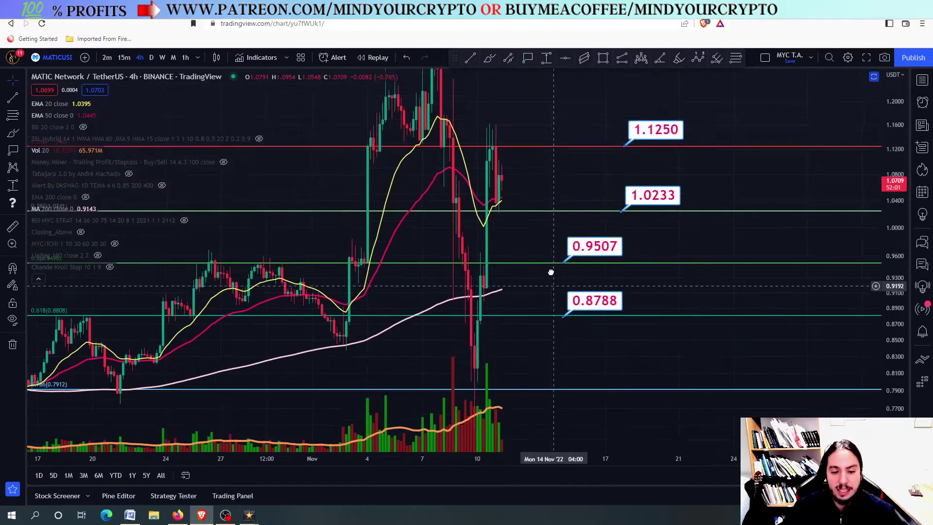
{"action": "double_click", "coordinate": [548, 269]}
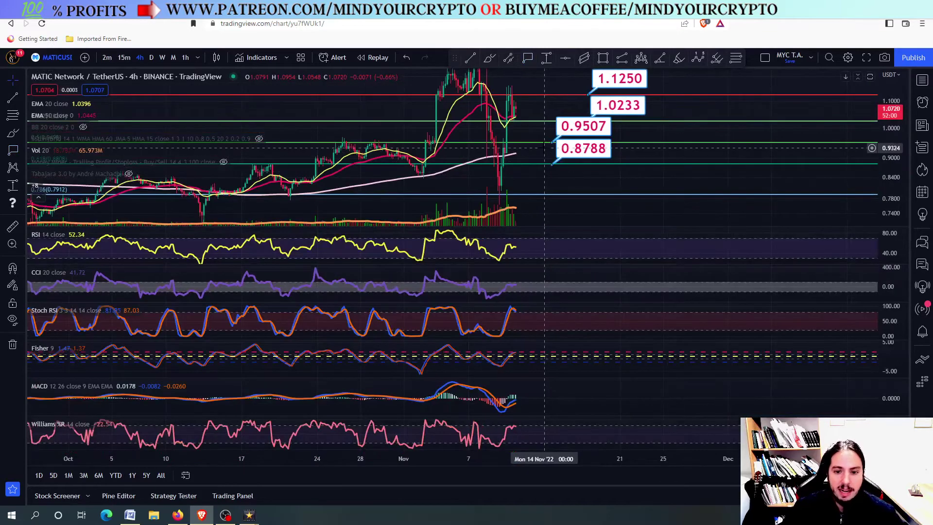
{"action": "double_click", "coordinate": [545, 148]}
{"action": "scroll", "coordinate": [545, 147], "scroll_direction": "up", "scroll_amount": 5}
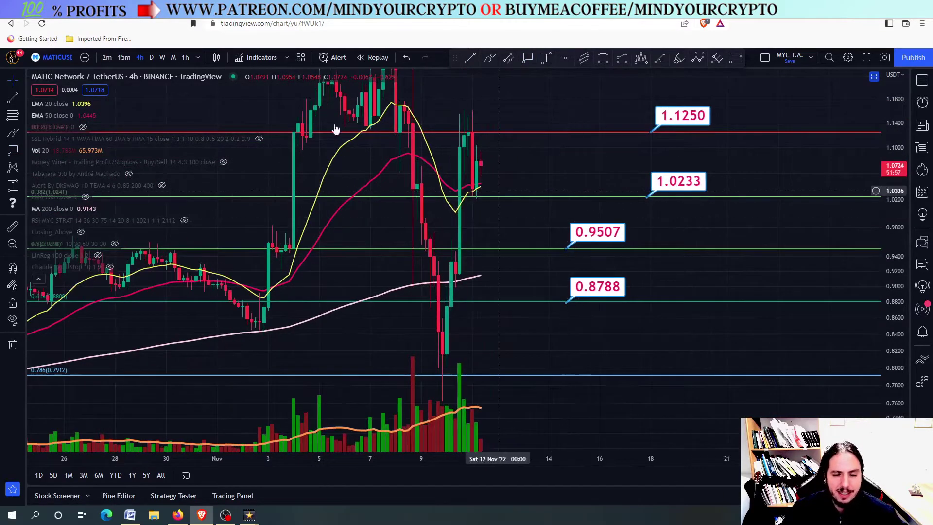
Switch to the daily timeframe and examine the RSI enlarged, returning to the maximized price pane
{"action": "left_click", "coordinate": [154, 62]}
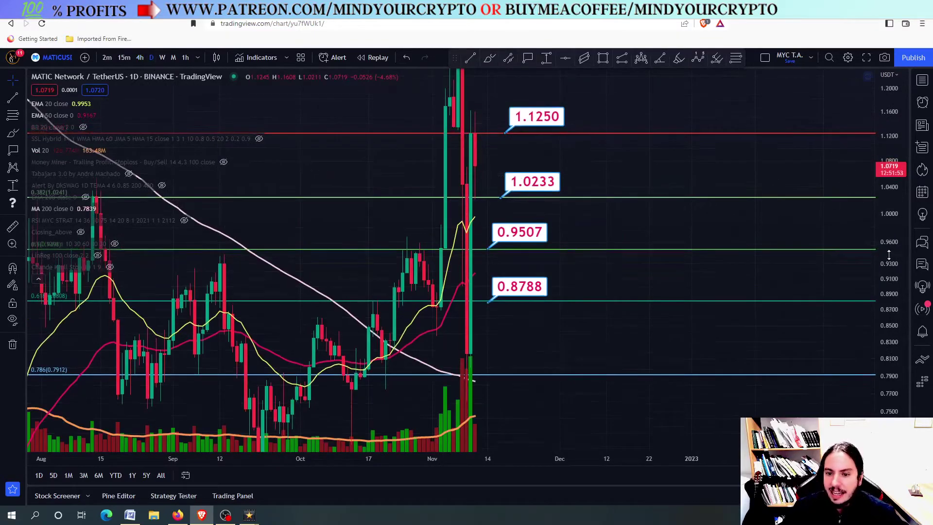
{"action": "left_click_drag", "start_coordinate": [893, 199], "coordinate": [894, 413]}
{"action": "double_click", "coordinate": [501, 293]}
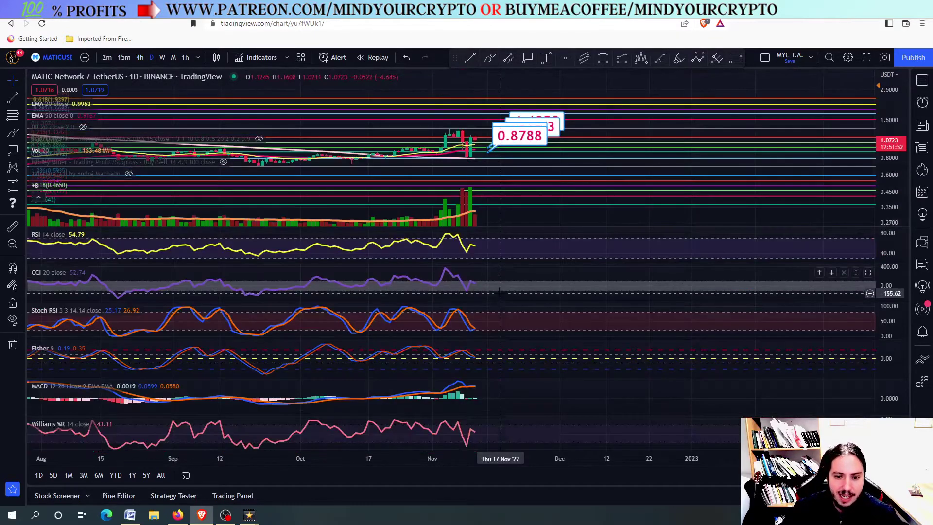
{"action": "double_click", "coordinate": [510, 251]}
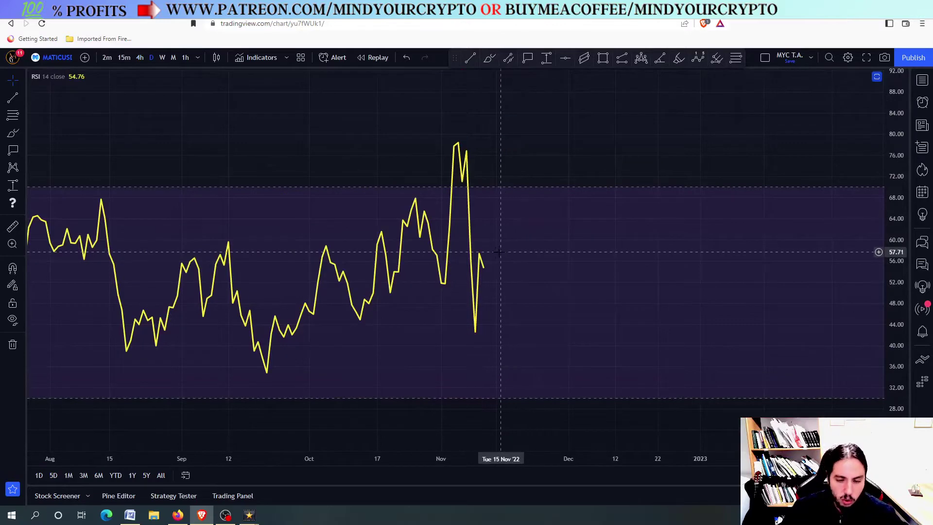
{"action": "scroll", "coordinate": [490, 267], "scroll_direction": "up", "scroll_amount": 4}
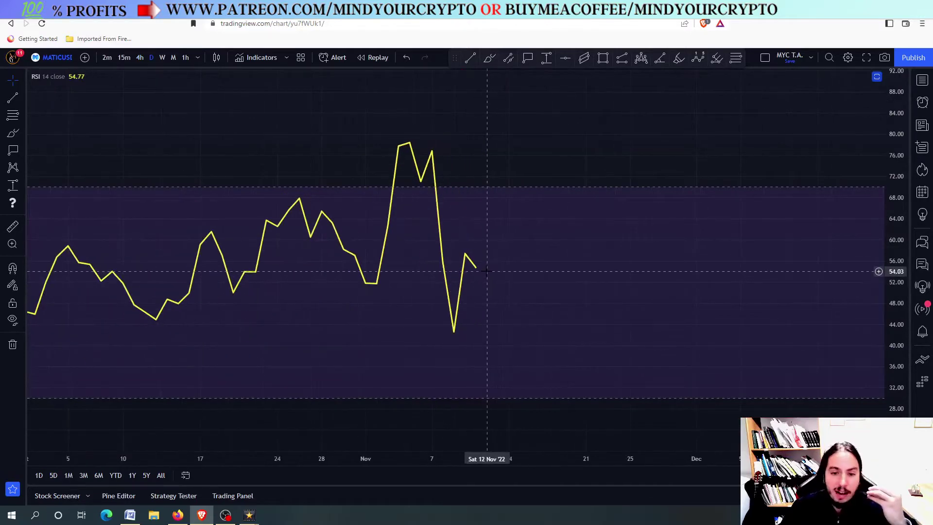
{"action": "double_click", "coordinate": [500, 254]}
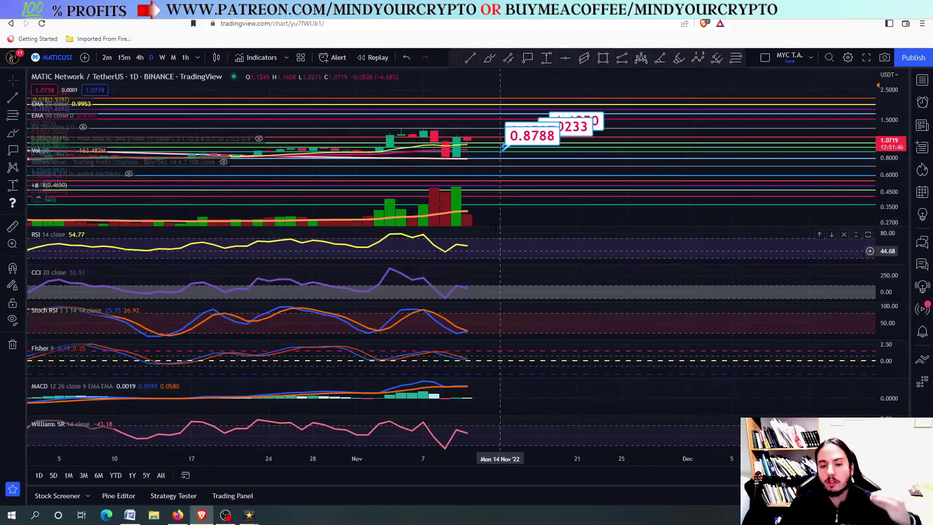
{"action": "double_click", "coordinate": [512, 222]}
Review the labelled levels on the daily chart, and compare them with the latest candles on the 4-hour timeframe
{"action": "scroll", "coordinate": [496, 262], "scroll_direction": "down", "scroll_amount": 3}
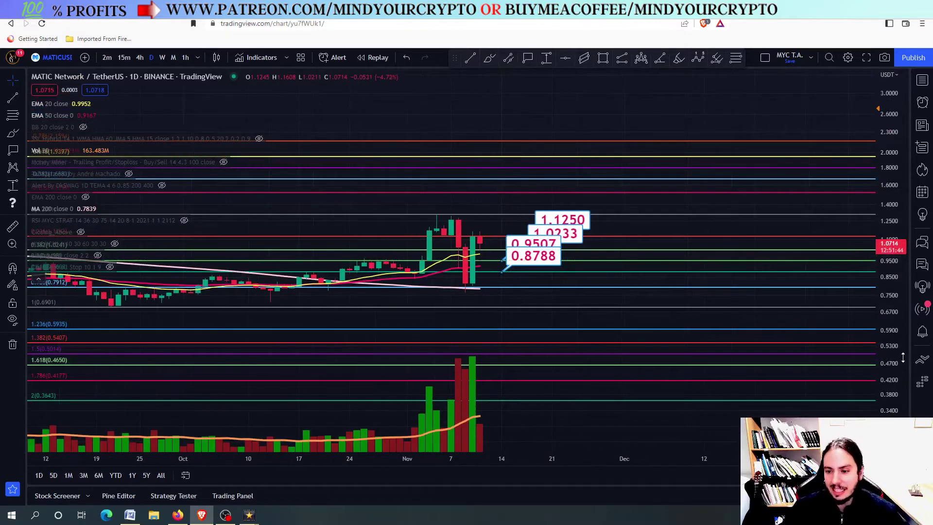
{"action": "scroll", "coordinate": [462, 340], "scroll_direction": "up", "scroll_amount": 2}
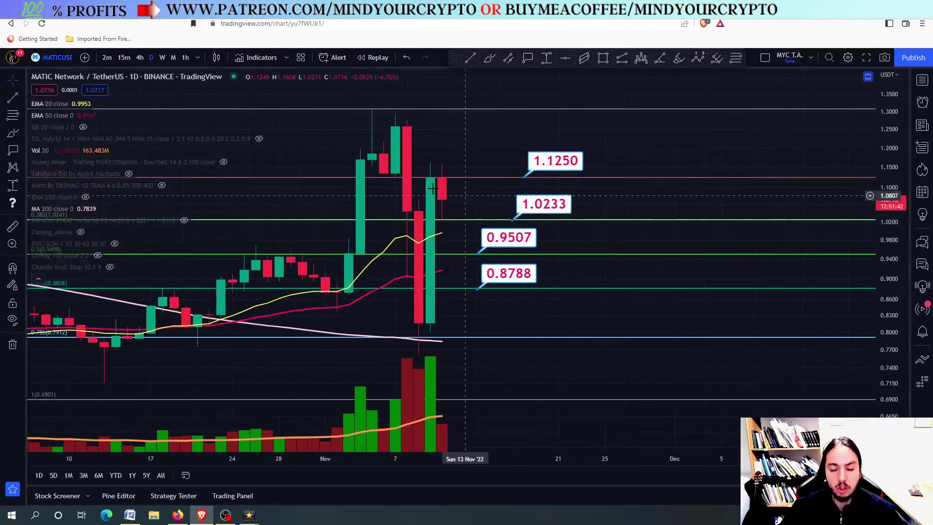
{"action": "left_click", "coordinate": [138, 58]}
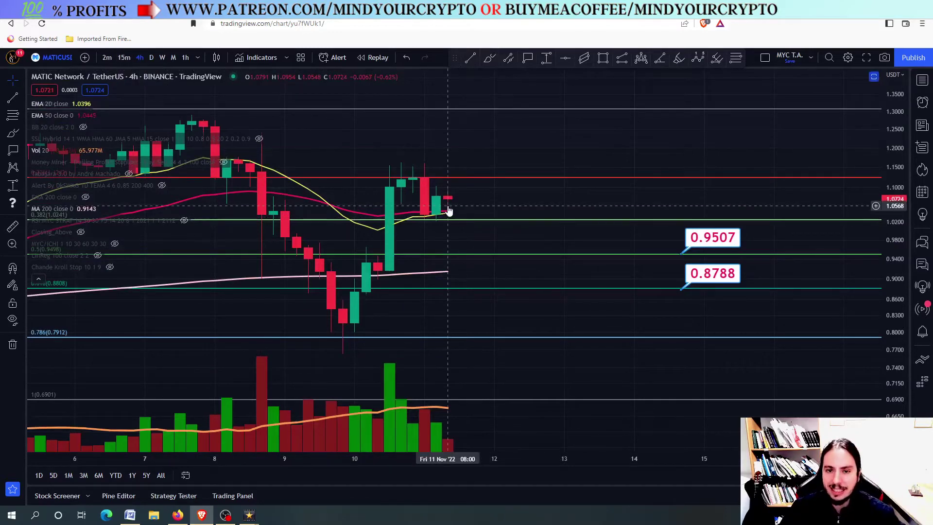
{"action": "scroll", "coordinate": [452, 209], "scroll_direction": "down", "scroll_amount": 5}
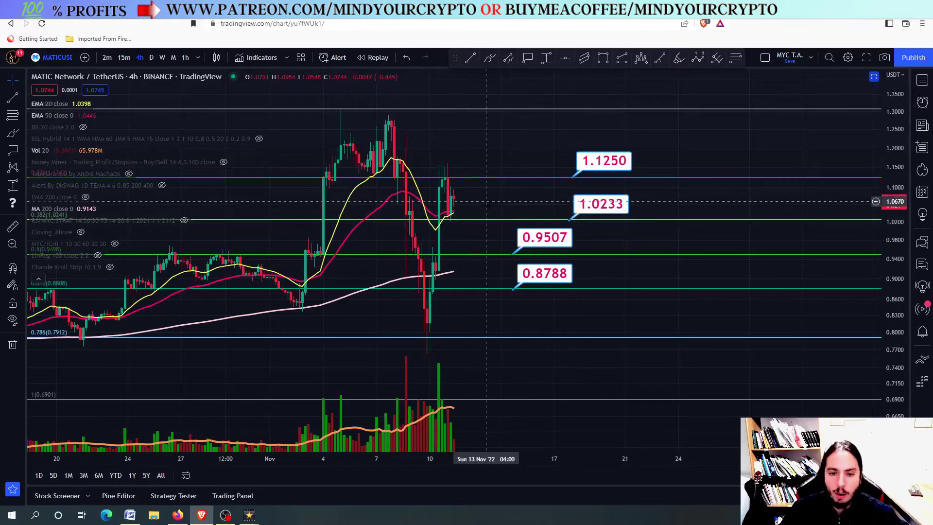
Switch the price scale from logarithmic to linear, and copy the 1.1250 price label onto the 0.236 Fibonacci level at 1.1610
{"action": "left_click_drag", "start_coordinate": [486, 200], "coordinate": [491, 220]}
{"action": "scroll", "coordinate": [642, 281], "scroll_direction": "up", "scroll_amount": 3}
{"action": "left_click", "coordinate": [881, 475]}
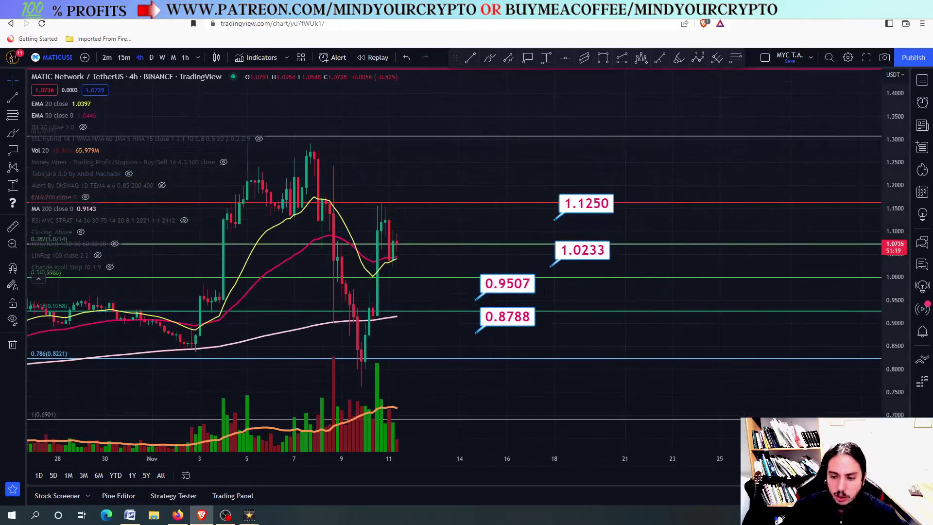
{"action": "left_click_drag", "start_coordinate": [424, 224], "coordinate": [456, 243]}
{"action": "scroll", "coordinate": [453, 262], "scroll_direction": "up", "scroll_amount": 4}
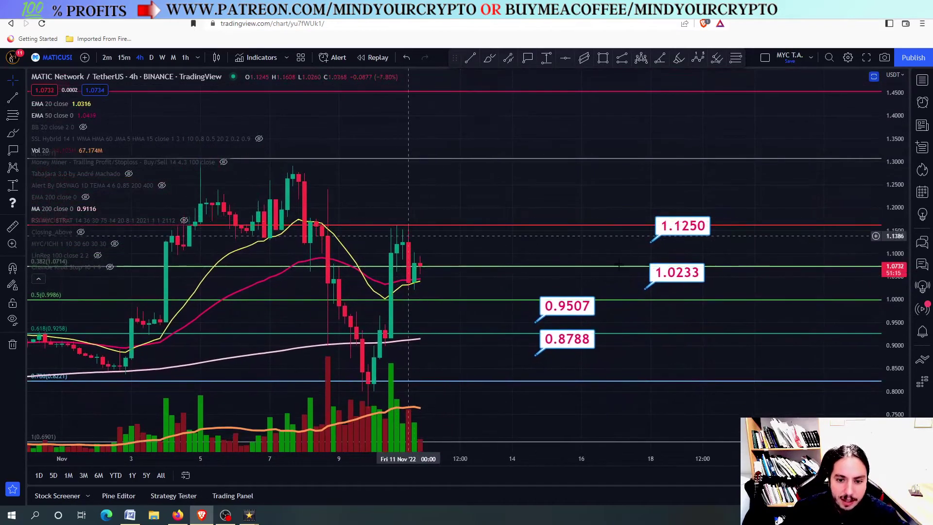
{"action": "left_click_drag", "start_coordinate": [680, 226], "coordinate": [682, 217]}
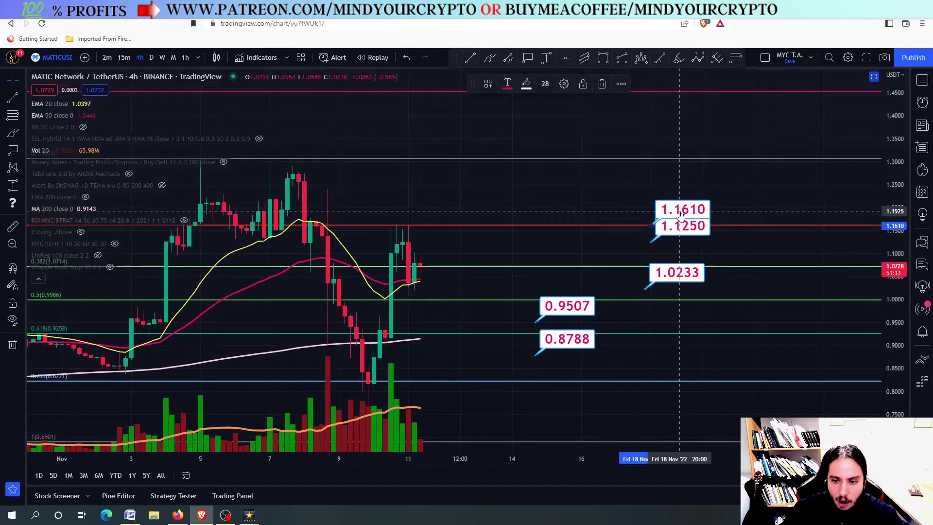
Remove all drawings from the 4-hour chart, keeping the indicators
{"action": "scroll", "coordinate": [449, 220], "scroll_direction": "down", "scroll_amount": 2}
{"action": "scroll", "coordinate": [449, 220], "scroll_direction": "down", "scroll_amount": 1}
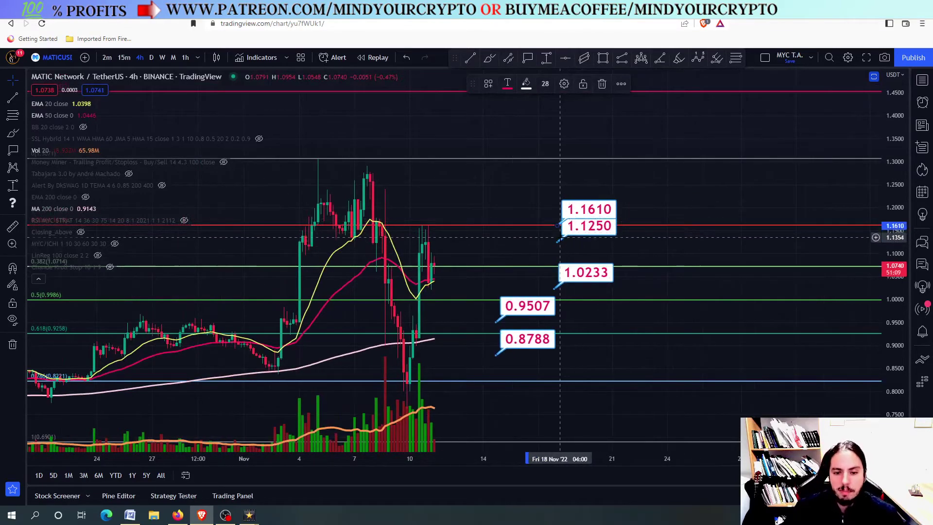
{"action": "scroll", "coordinate": [394, 213], "scroll_direction": "up", "scroll_amount": 2}
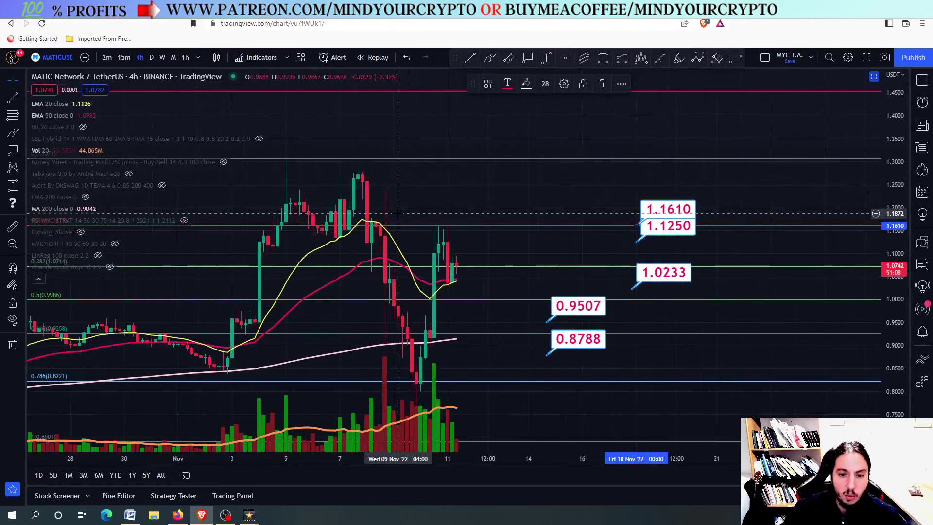
{"action": "scroll", "coordinate": [397, 213], "scroll_direction": "up", "scroll_amount": 2}
{"action": "scroll", "coordinate": [418, 206], "scroll_direction": "down", "scroll_amount": 1}
{"action": "right_click", "coordinate": [443, 200]}
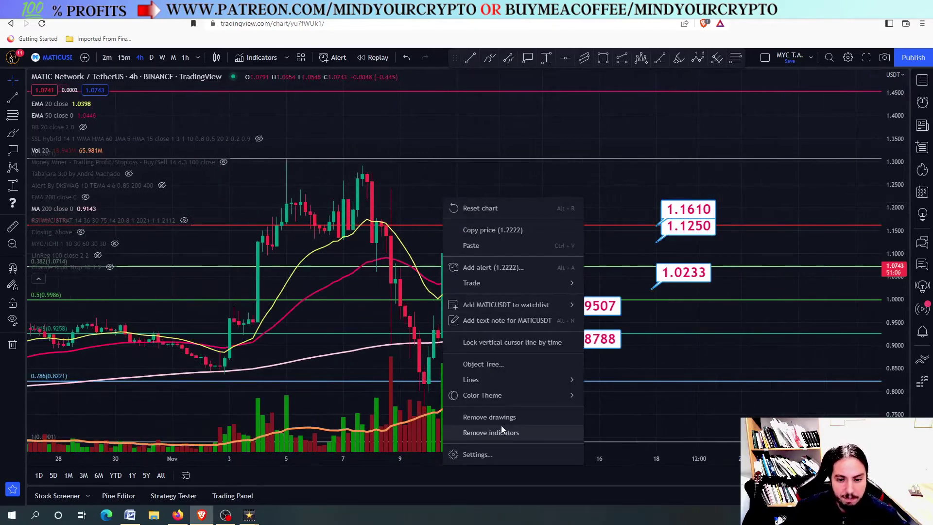
{"action": "left_click", "coordinate": [490, 417]}
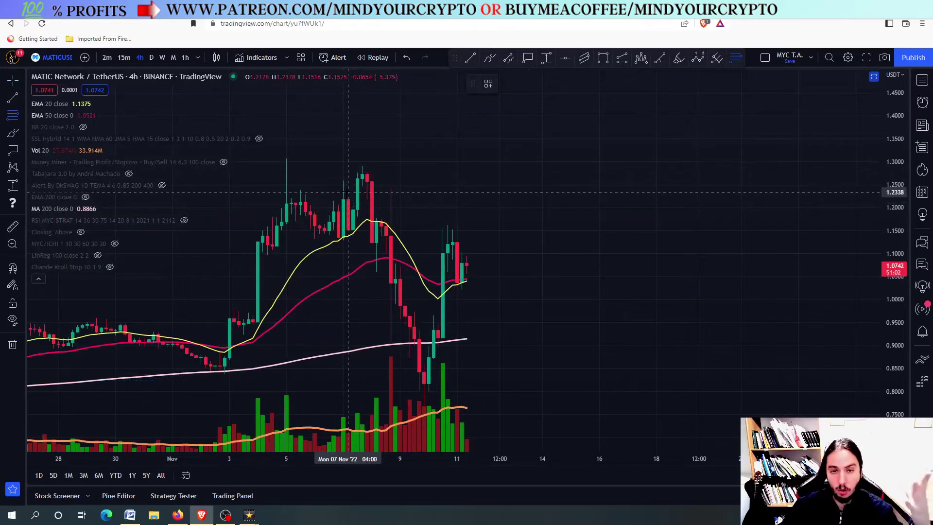
Draw a Fibonacci retracement from the 5 November high at 1.3071 to the 9 November low at 0.8000
{"action": "key", "text": "ctrl"}
{"action": "left_click", "coordinate": [286, 158]}
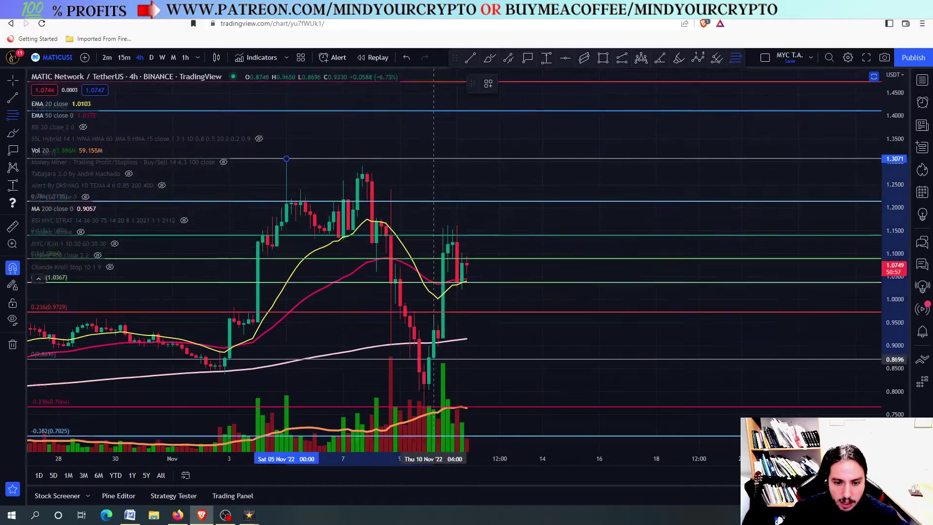
{"action": "left_click", "coordinate": [419, 391]}
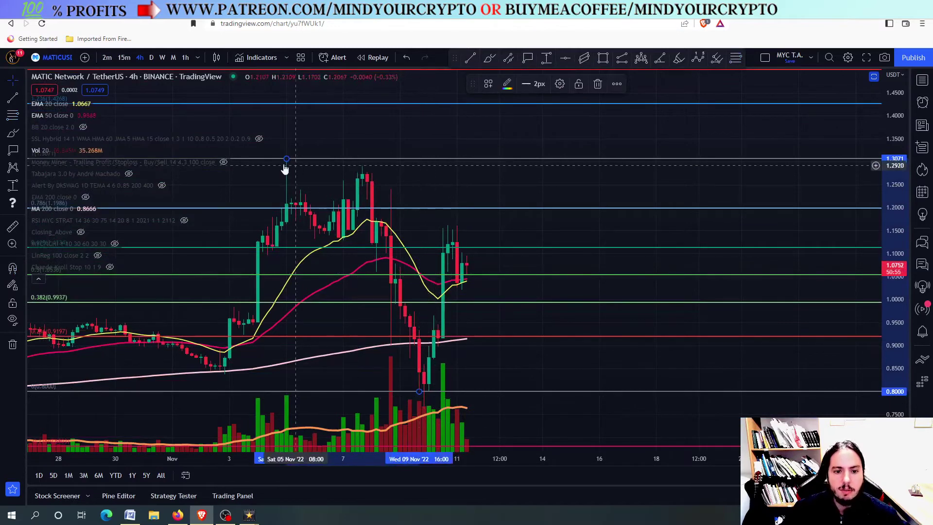
Place a price label at 1.1782 on the 0.786 Fibonacci level, with the price scale set back to logarithmic
{"action": "left_click", "coordinate": [528, 57]}
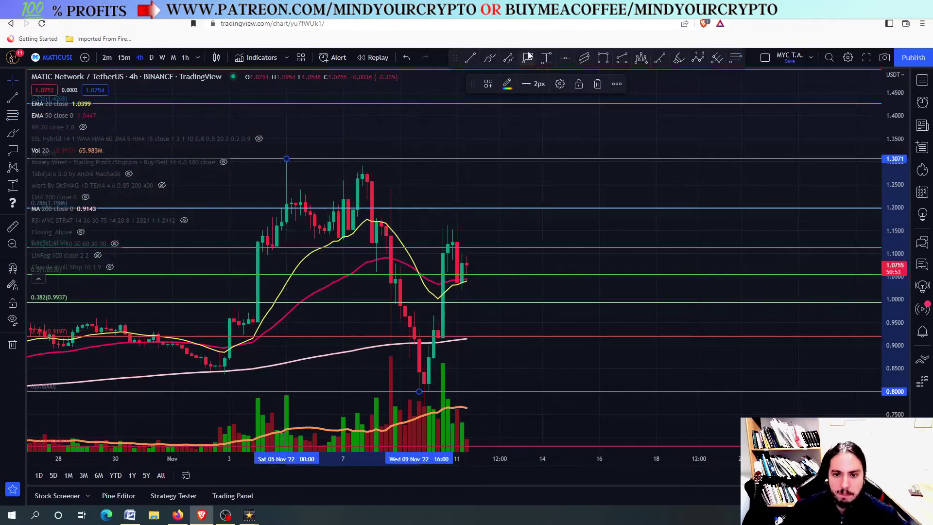
{"action": "left_click", "coordinate": [509, 208]}
{"action": "left_click_drag", "start_coordinate": [544, 185], "coordinate": [543, 188]}
{"action": "left_click_drag", "start_coordinate": [521, 236], "coordinate": [517, 294]}
{"action": "scroll", "coordinate": [505, 281], "scroll_direction": "down", "scroll_amount": 5}
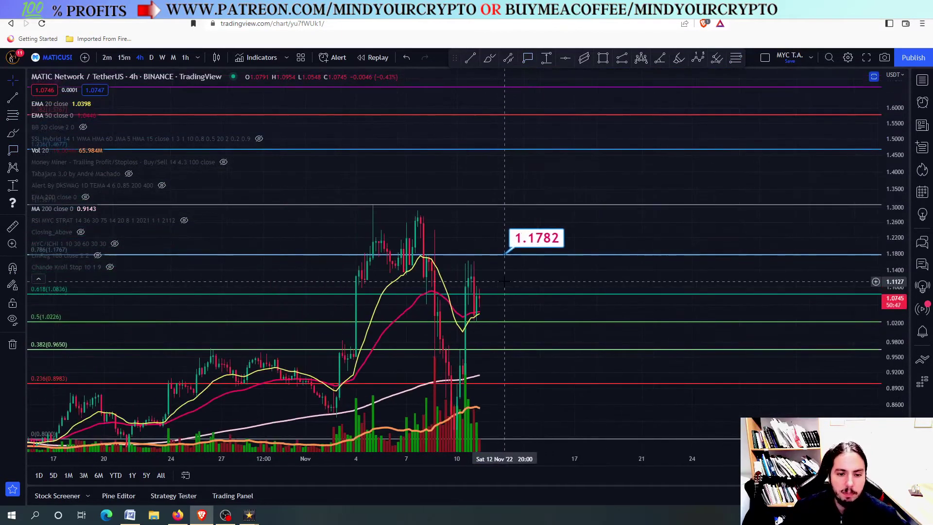
Place a price label at 1.4673 on the 1.236 Fibonacci extension level
{"action": "scroll", "coordinate": [505, 281], "scroll_direction": "up", "scroll_amount": 3}
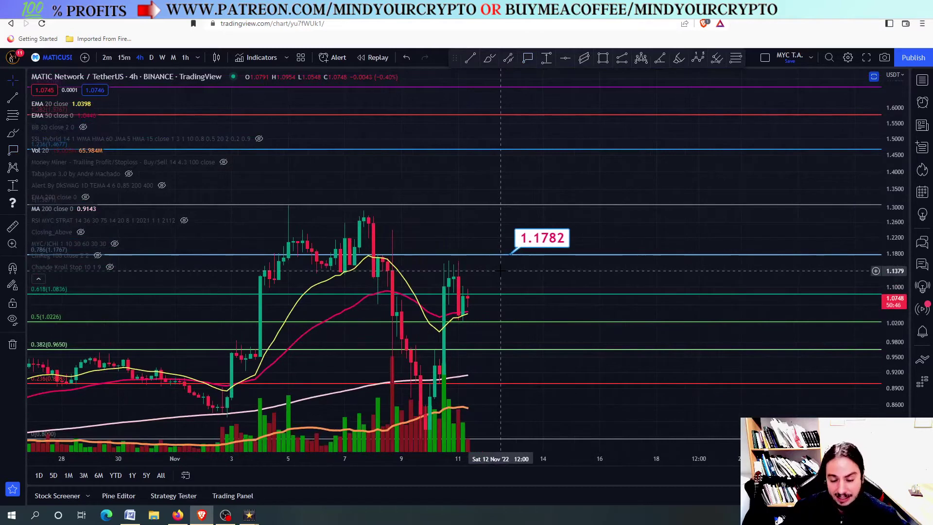
{"action": "scroll", "coordinate": [500, 268], "scroll_direction": "up", "scroll_amount": 2}
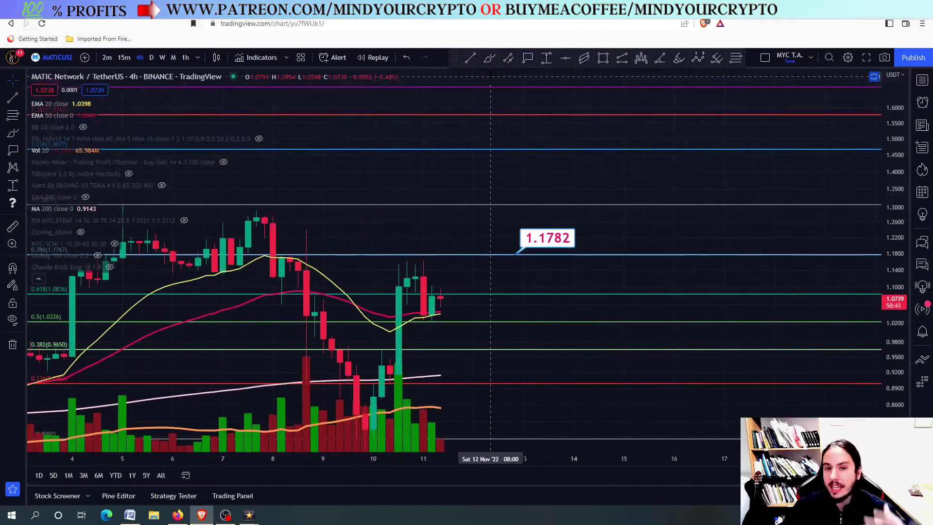
{"action": "left_click", "coordinate": [527, 58]}
{"action": "left_click", "coordinate": [515, 149]}
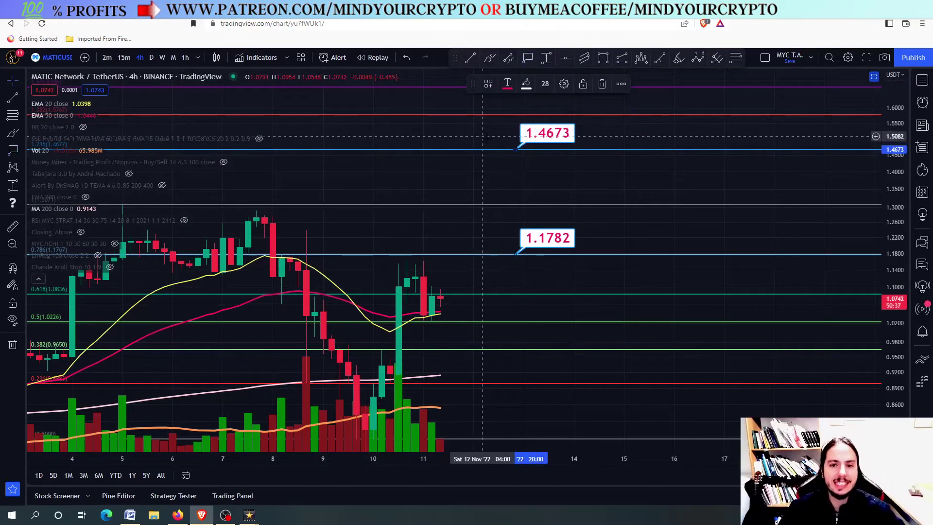
{"action": "left_click_drag", "start_coordinate": [483, 172], "coordinate": [479, 213]}
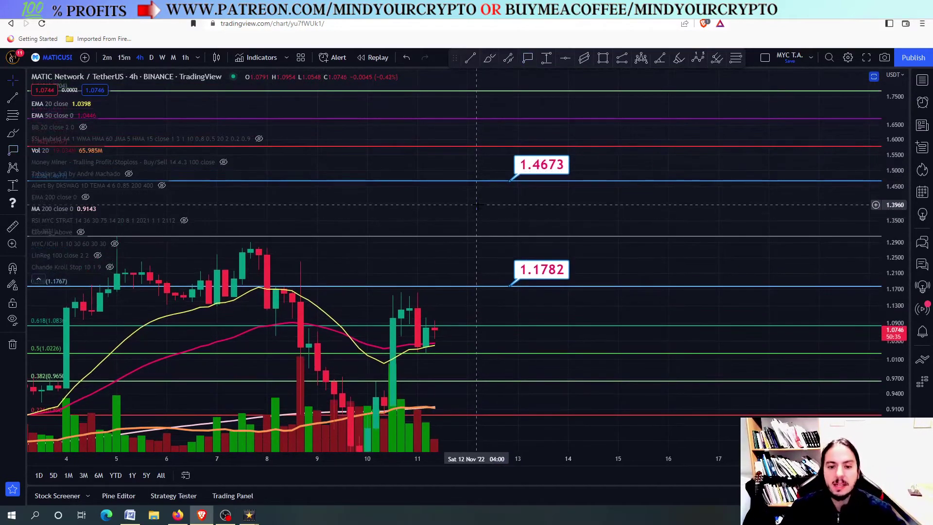
{"action": "scroll", "coordinate": [516, 288], "scroll_direction": "down", "scroll_amount": 3}
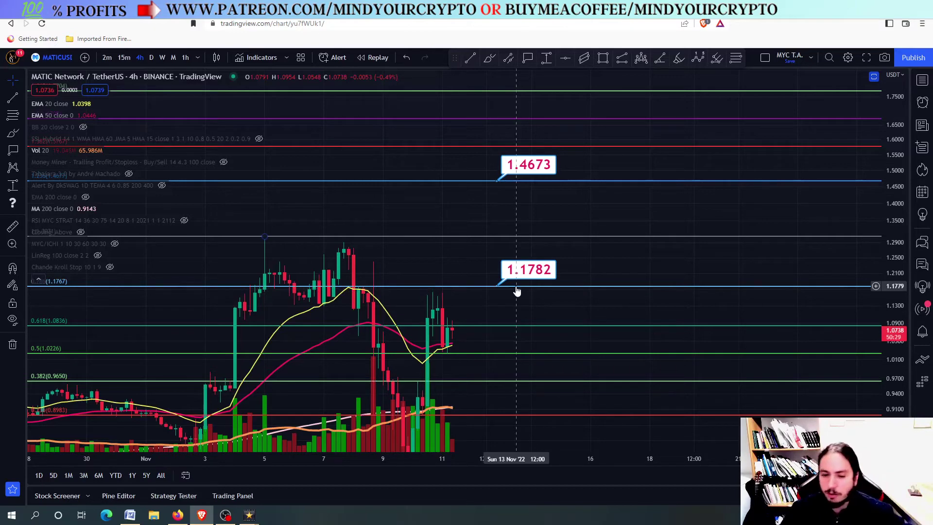
{"action": "scroll", "coordinate": [512, 286], "scroll_direction": "up", "scroll_amount": 3}
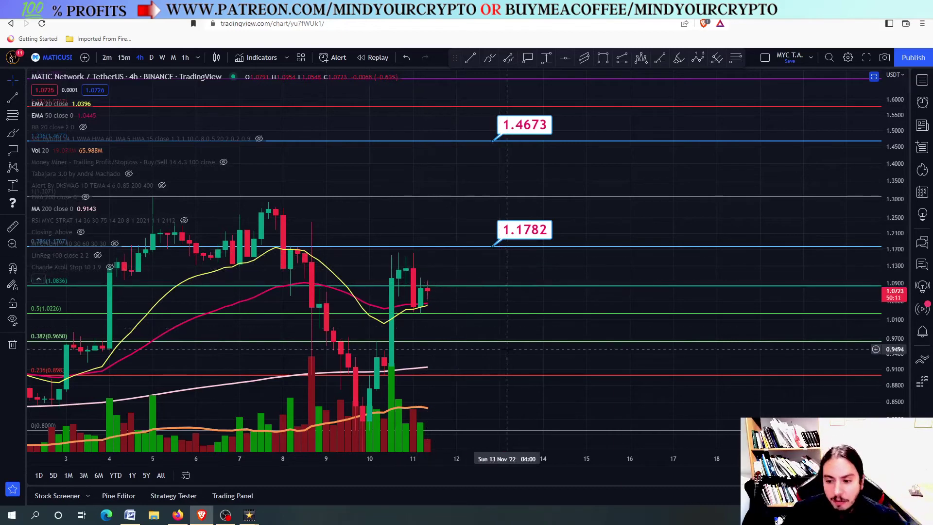
Copy the 1.4673 price label onto the 1.382 Fibonacci extension level at 1.5756
{"action": "left_click_drag", "start_coordinate": [512, 387], "coordinate": [513, 350]}
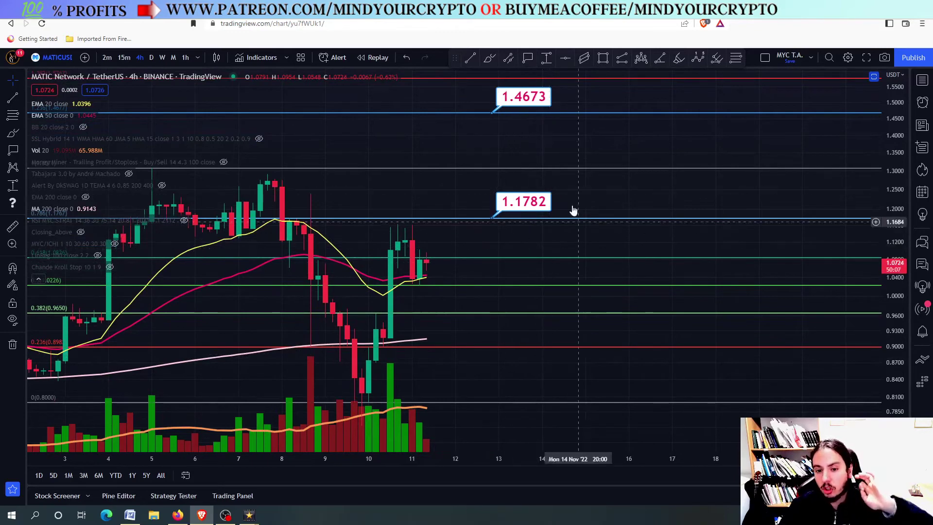
{"action": "left_click_drag", "start_coordinate": [499, 222], "coordinate": [509, 368]}
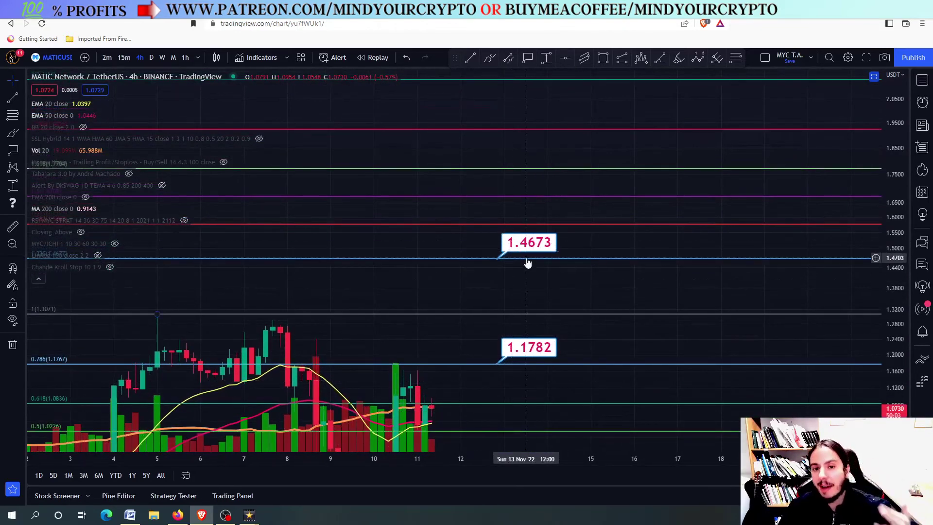
{"action": "left_click_drag", "start_coordinate": [519, 286], "coordinate": [524, 248]}
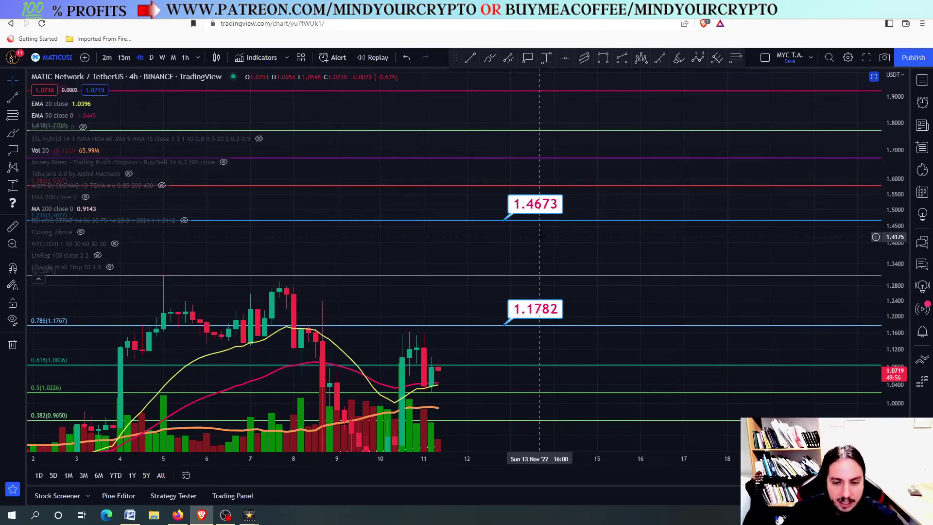
{"action": "left_click_drag", "start_coordinate": [526, 252], "coordinate": [519, 297]}
{"action": "scroll", "coordinate": [519, 279], "scroll_direction": "up", "scroll_amount": 4}
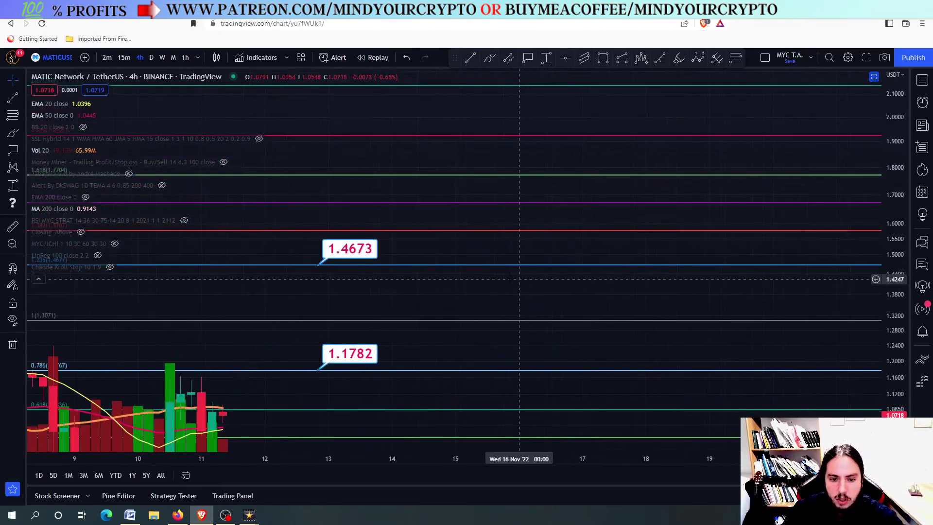
{"action": "scroll", "coordinate": [363, 292], "scroll_direction": "down", "scroll_amount": 4}
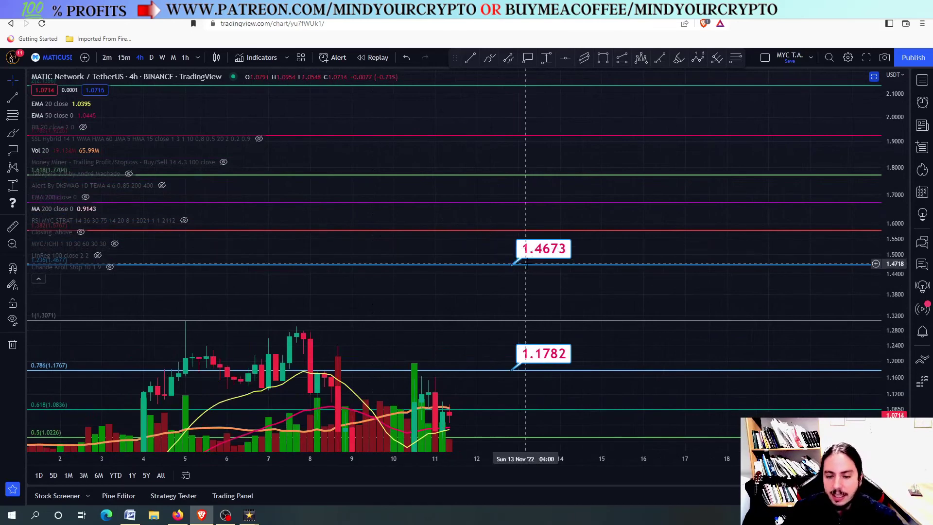
{"action": "left_click_drag", "start_coordinate": [544, 248], "coordinate": [539, 206]}
{"action": "scroll", "coordinate": [510, 280], "scroll_direction": "up", "scroll_amount": 1}
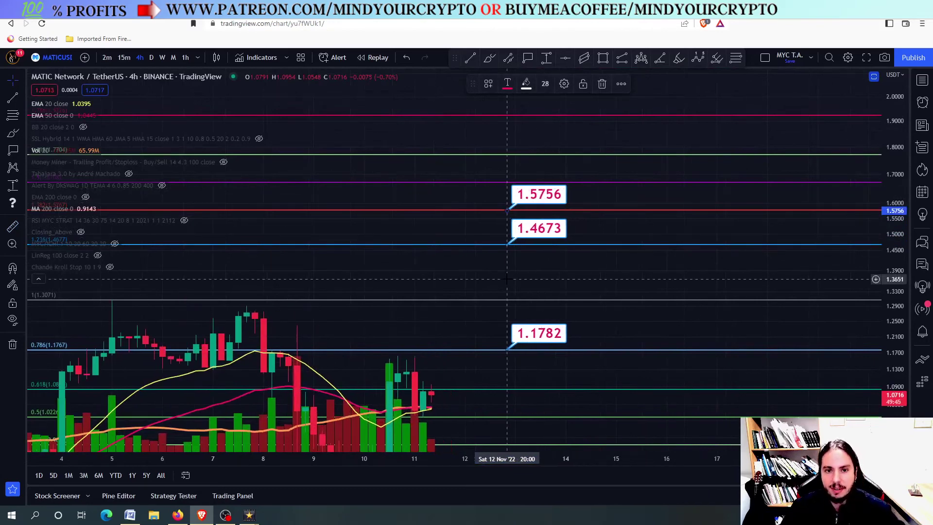
{"action": "scroll", "coordinate": [466, 262], "scroll_direction": "down", "scroll_amount": 2}
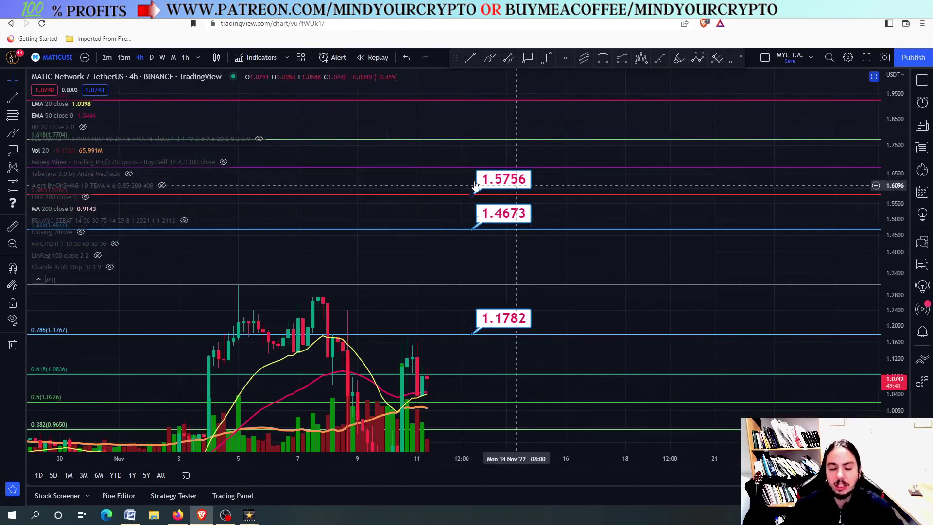
{"action": "left_click_drag", "start_coordinate": [452, 248], "coordinate": [467, 318]}
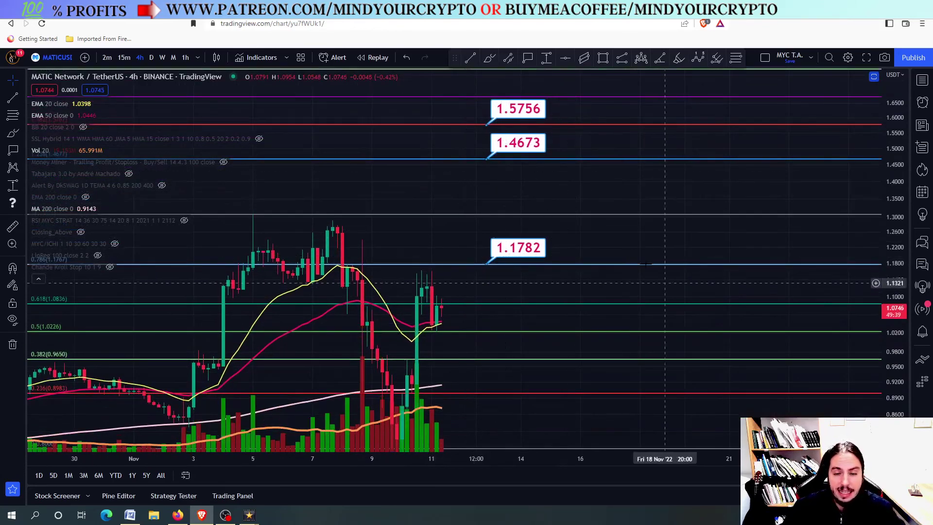